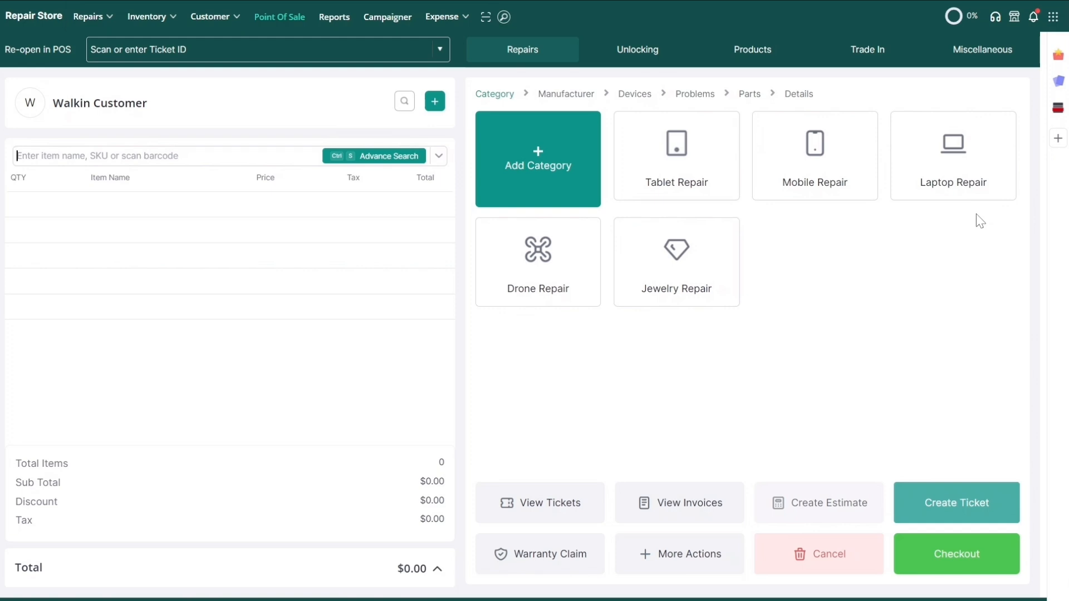
- Connect and enable Customer Facing Display under Integrations, showing its Module Configuration terminal settings
{"action": "left_click", "coordinate": [1052, 19]}
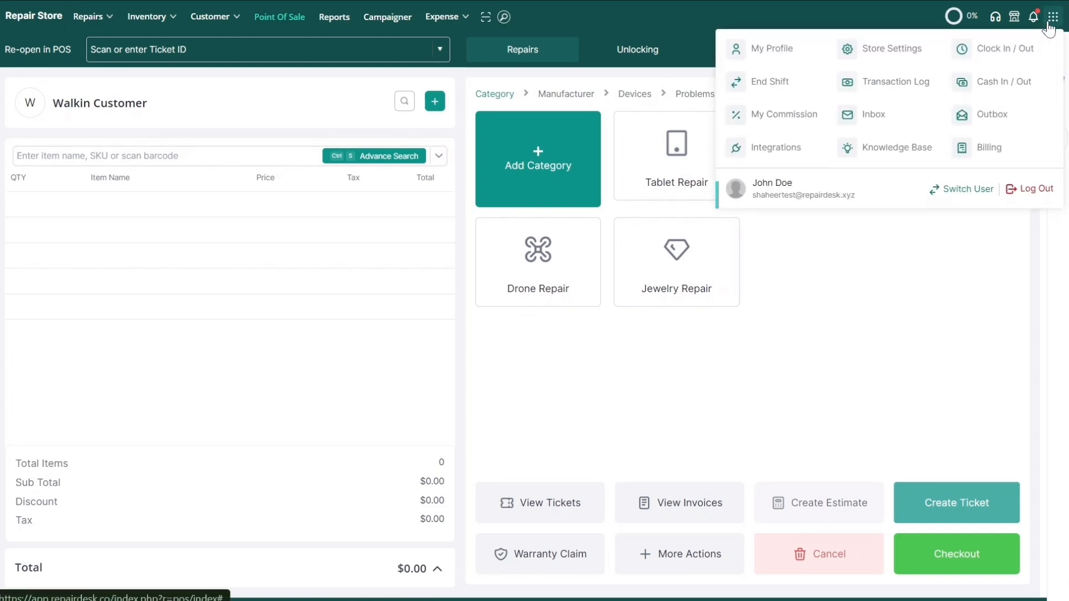
{"action": "left_click", "coordinate": [791, 152]}
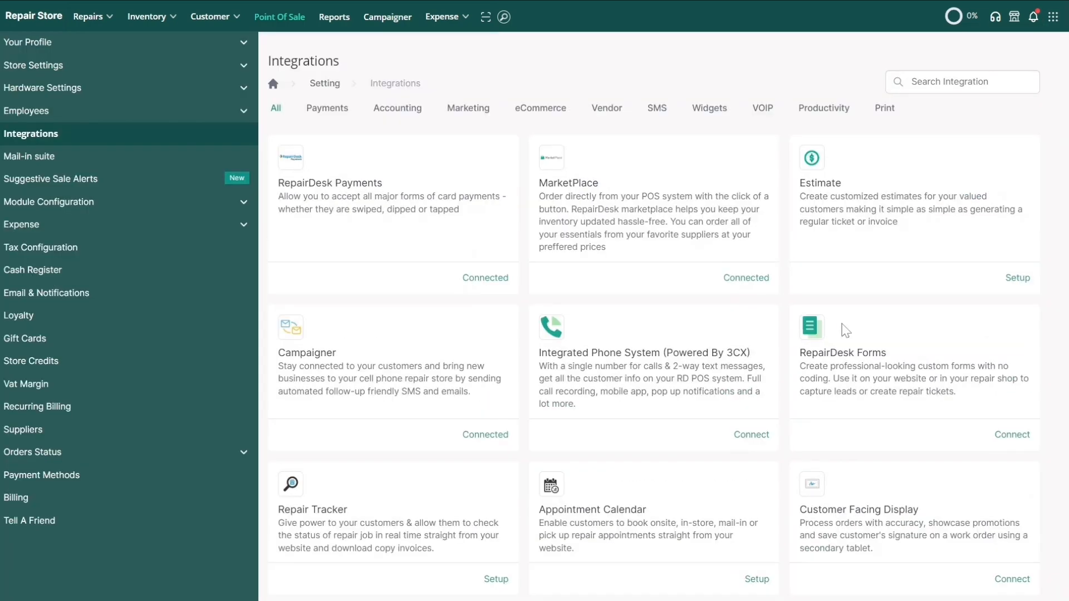
{"action": "scroll", "coordinate": [842, 329], "scroll_direction": "down", "scroll_amount": 1}
{"action": "scroll", "coordinate": [845, 330], "scroll_direction": "down", "scroll_amount": 3}
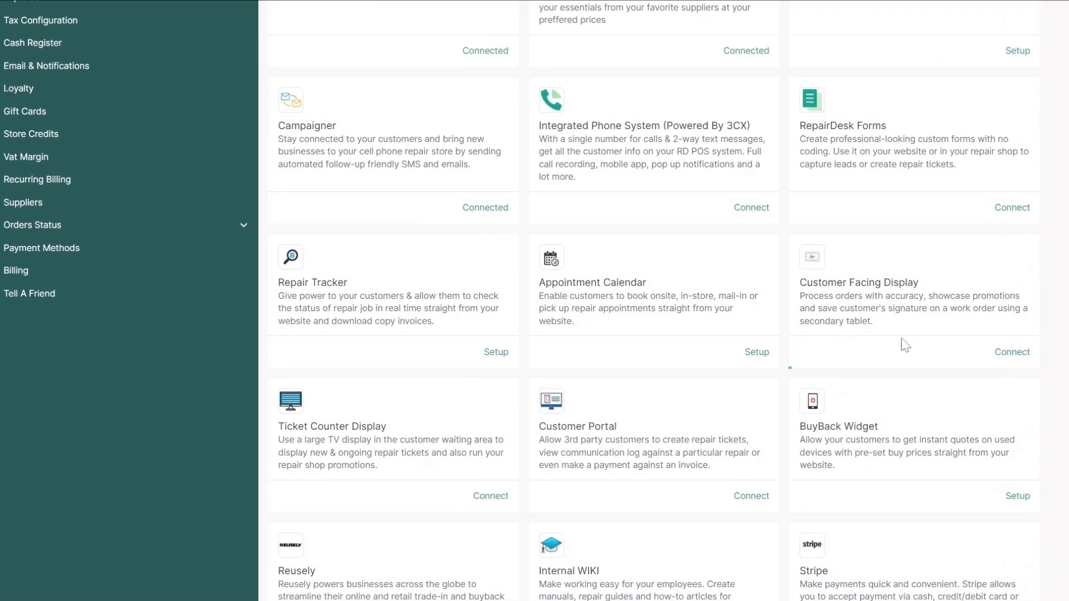
{"action": "left_click", "coordinate": [1008, 355]}
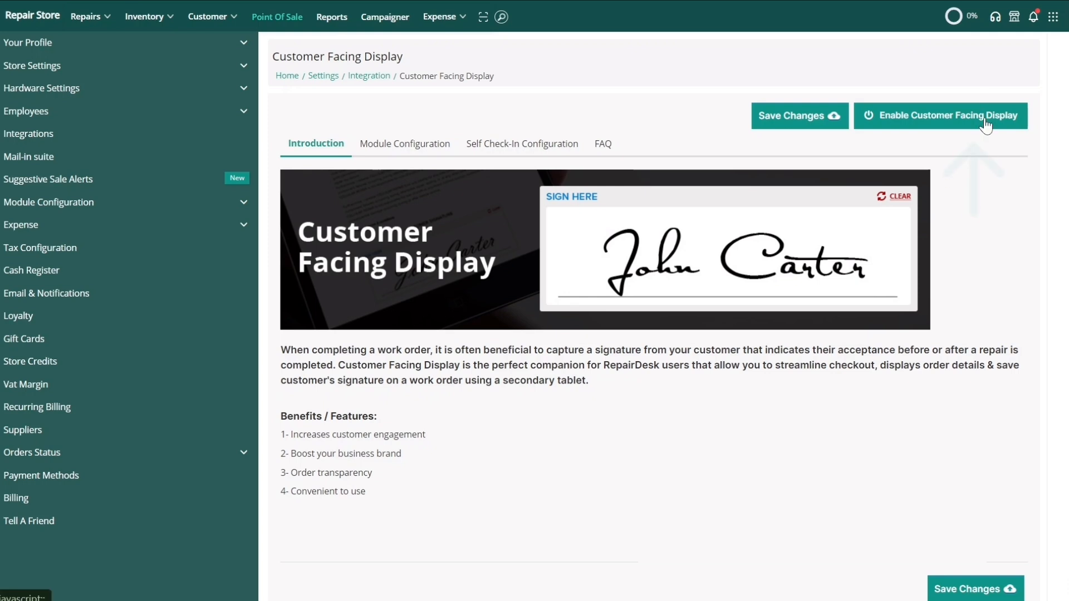
{"action": "left_click", "coordinate": [984, 119]}
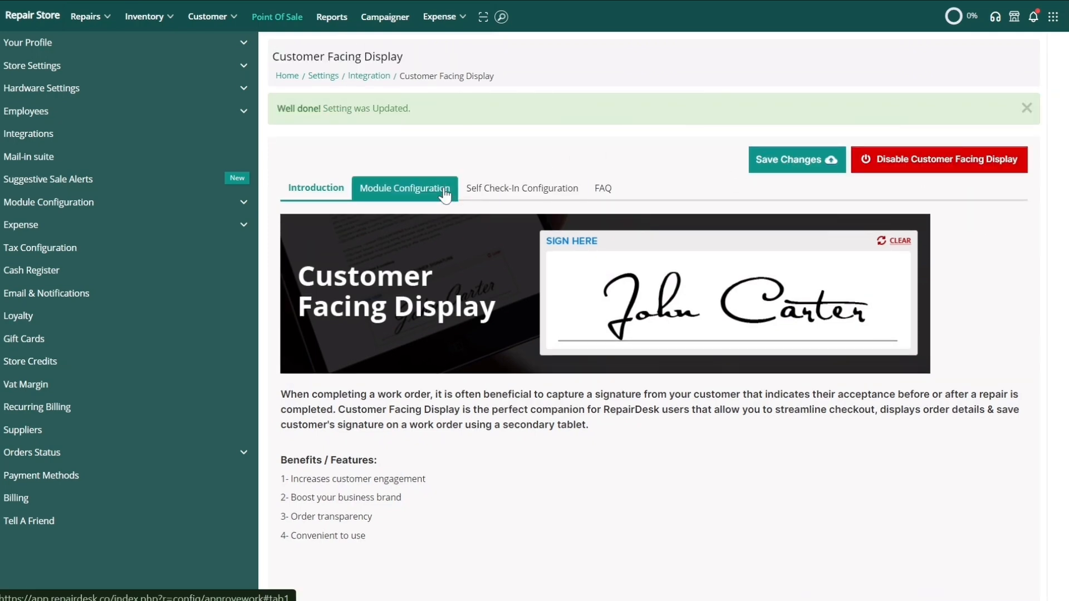
{"action": "left_click", "coordinate": [445, 194]}
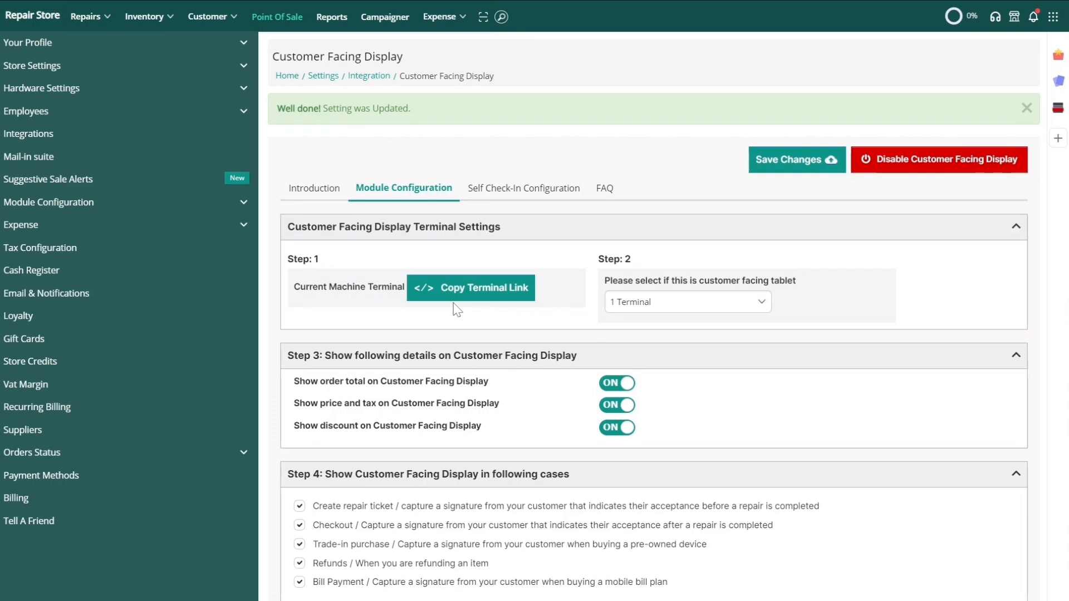
- Copy the Terminal 1 display link from the Widget Codes dialog
{"action": "left_click", "coordinate": [457, 297]}
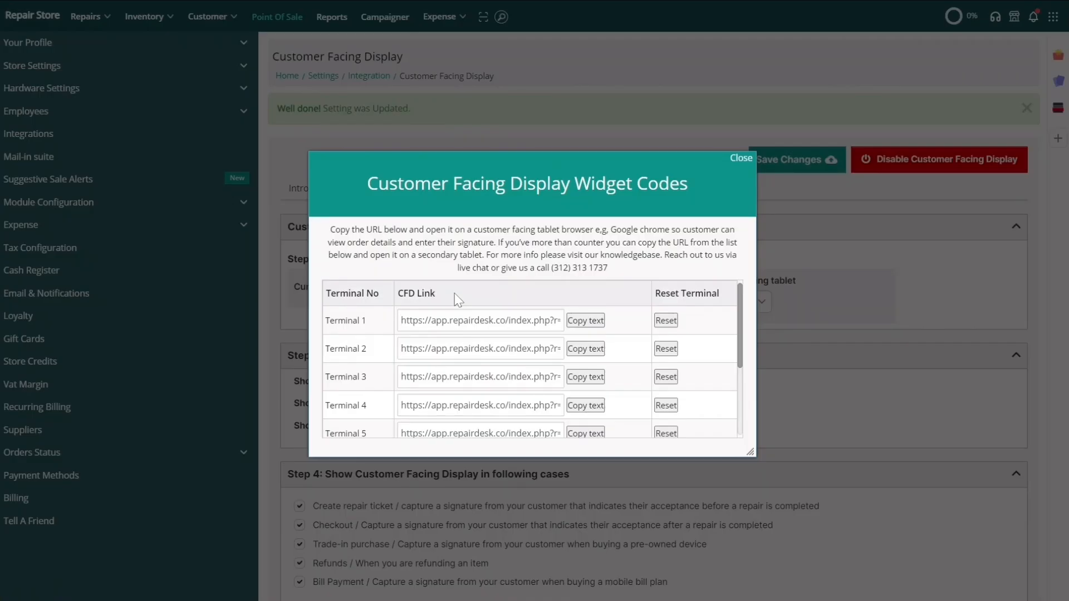
{"action": "left_click", "coordinate": [586, 323]}
{"action": "left_click", "coordinate": [586, 321]}
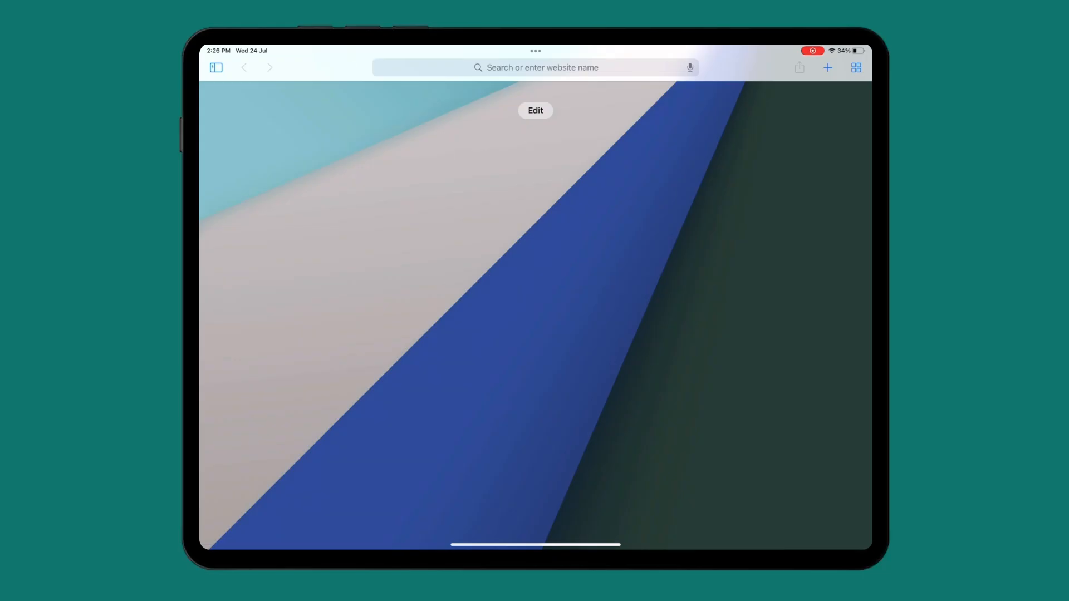
- Paste and open the Terminal 1 link in the iPad's Safari, then close Widget Codes
{"action": "left_click", "coordinate": [536, 67]}
{"action": "left_click", "coordinate": [536, 67]}
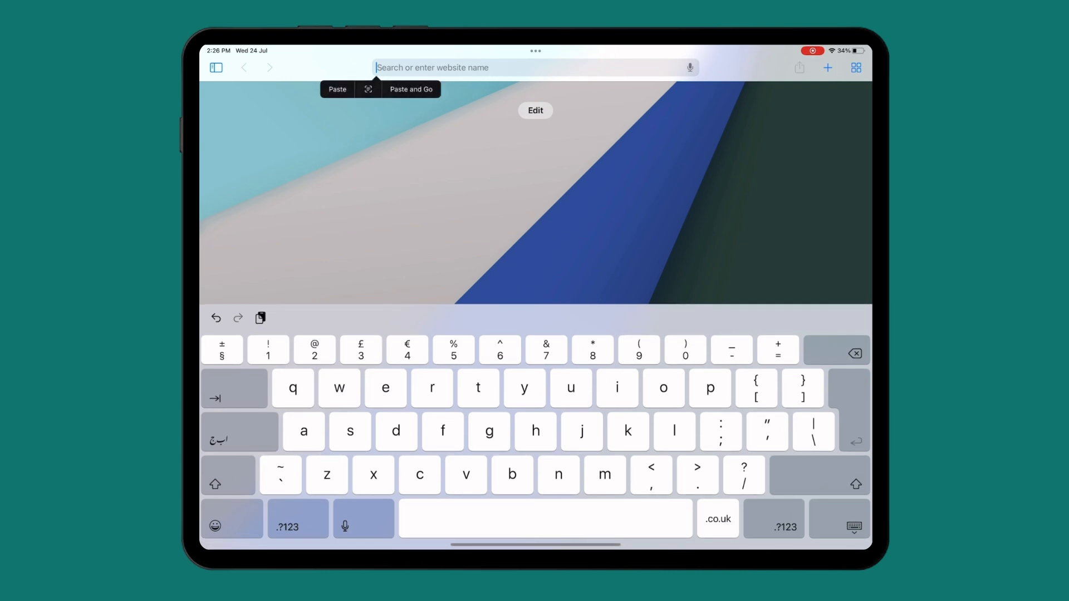
{"action": "left_click", "coordinate": [411, 89]}
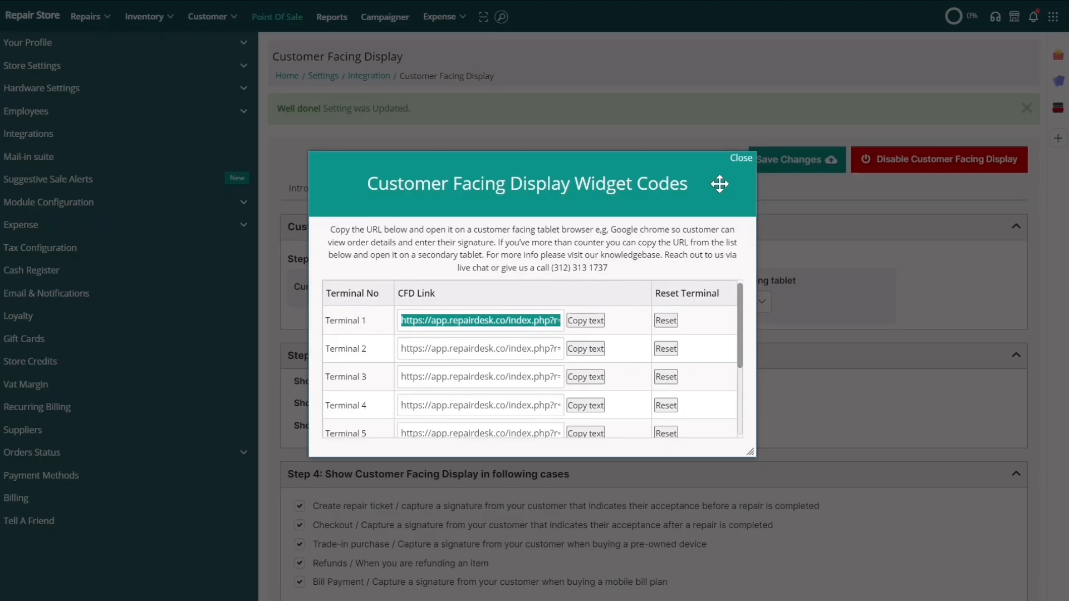
{"action": "left_click", "coordinate": [739, 157]}
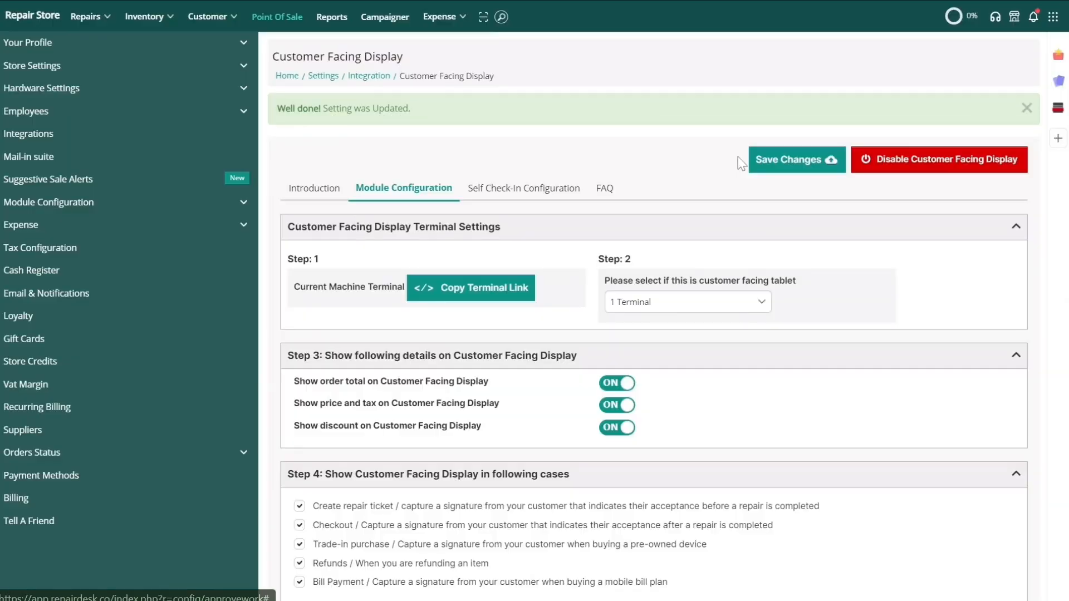
{"action": "scroll", "coordinate": [594, 267], "scroll_direction": "down", "scroll_amount": 3}
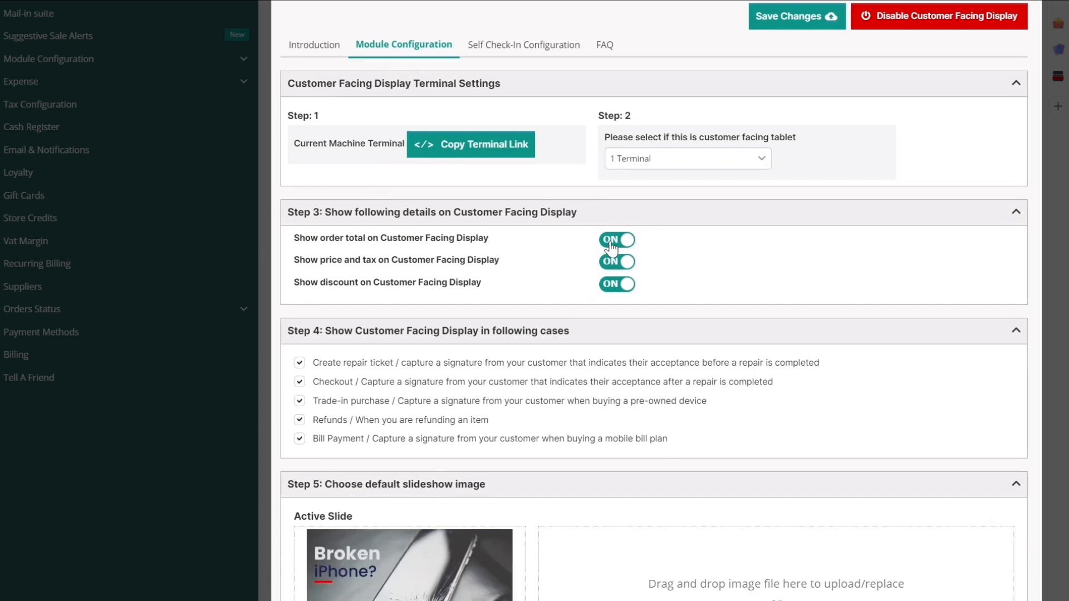
{"action": "left_click", "coordinate": [612, 246]}
{"action": "left_click", "coordinate": [612, 246]}
{"action": "left_click", "coordinate": [611, 265]}
{"action": "left_click", "coordinate": [611, 266]}
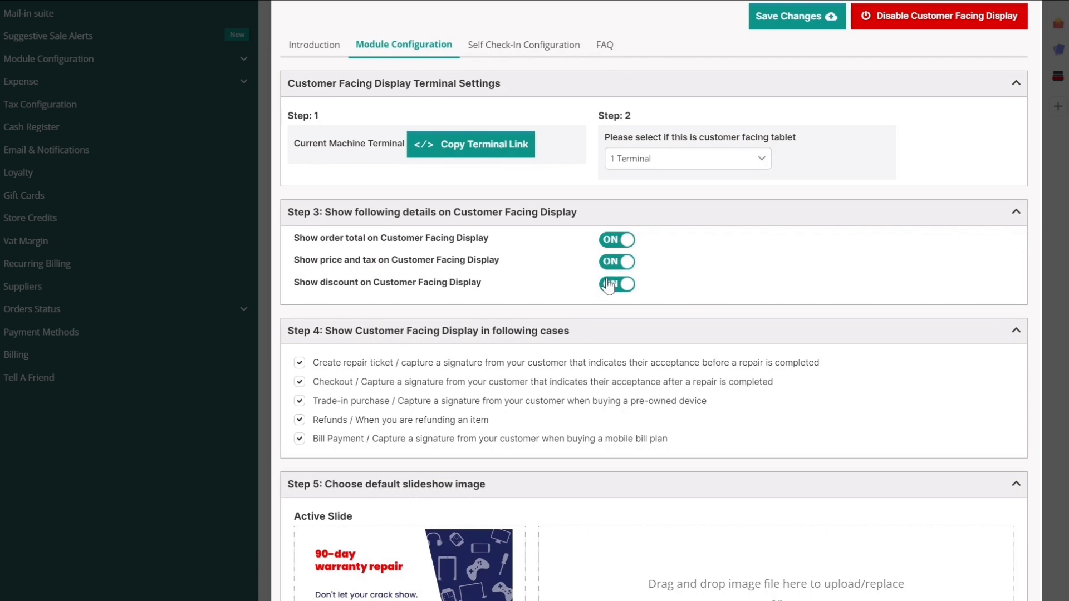
{"action": "left_click", "coordinate": [609, 285]}
{"action": "left_click", "coordinate": [609, 285]}
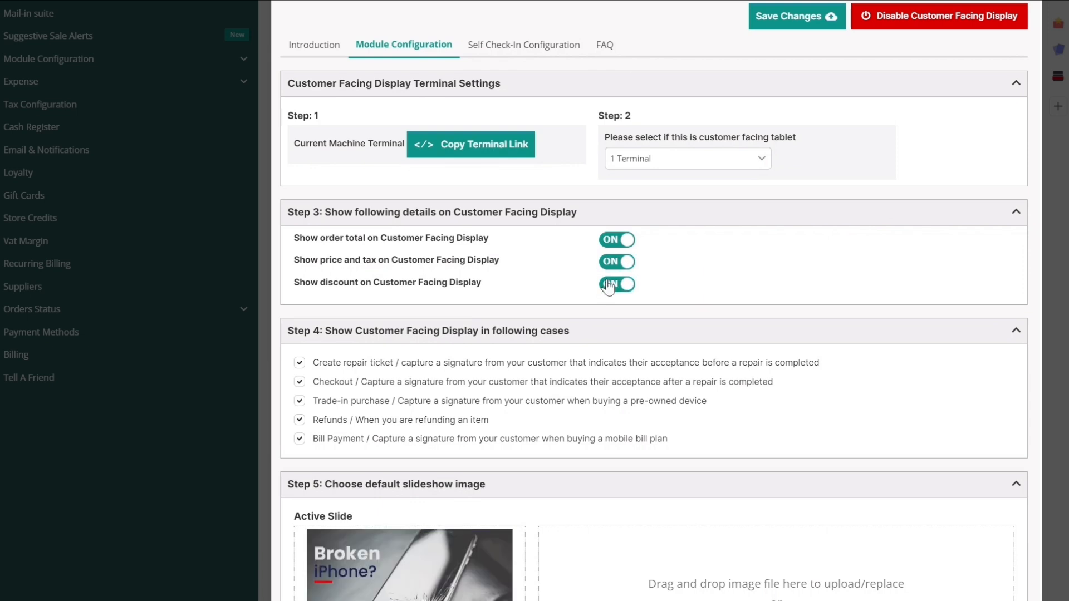
{"action": "scroll", "coordinate": [590, 317], "scroll_direction": "down", "scroll_amount": 2}
{"action": "scroll", "coordinate": [589, 320], "scroll_direction": "down", "scroll_amount": 1}
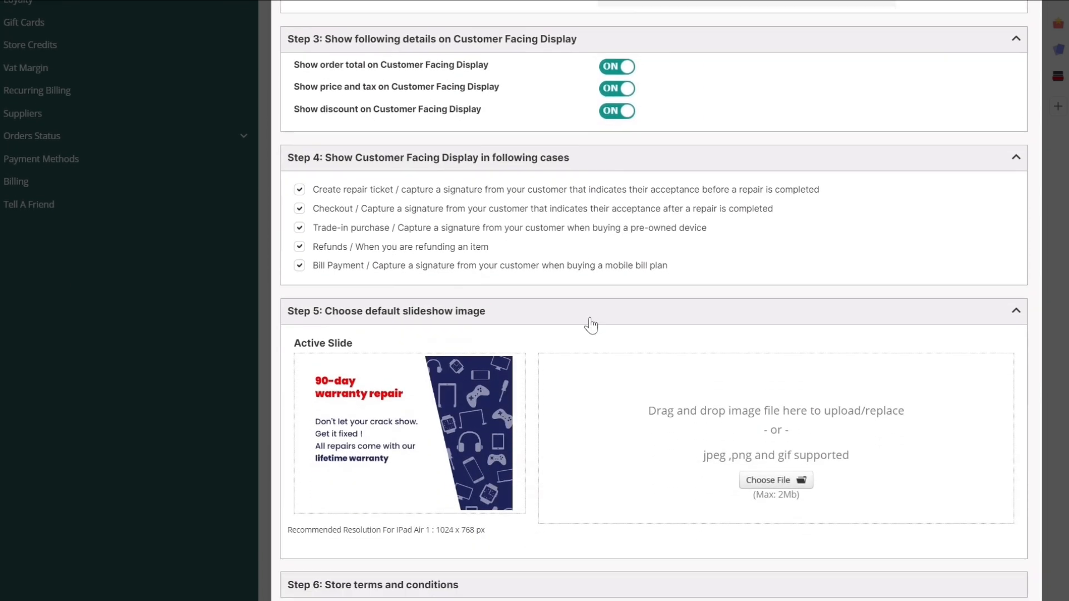
{"action": "left_click", "coordinate": [299, 211]}
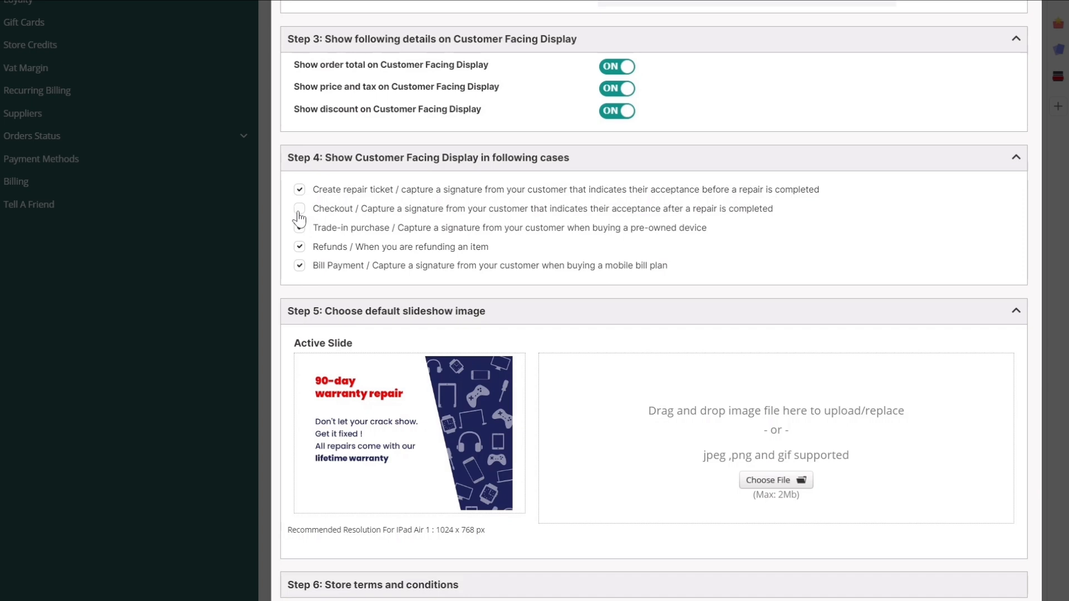
{"action": "left_click", "coordinate": [299, 210]}
{"action": "left_click", "coordinate": [299, 228]}
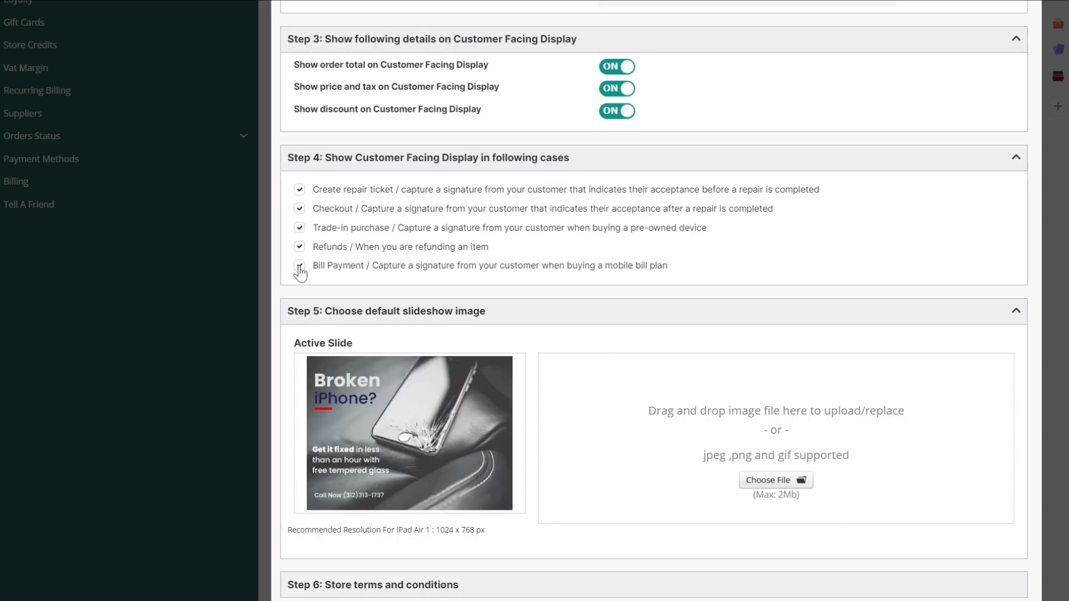
{"action": "left_click", "coordinate": [300, 266]}
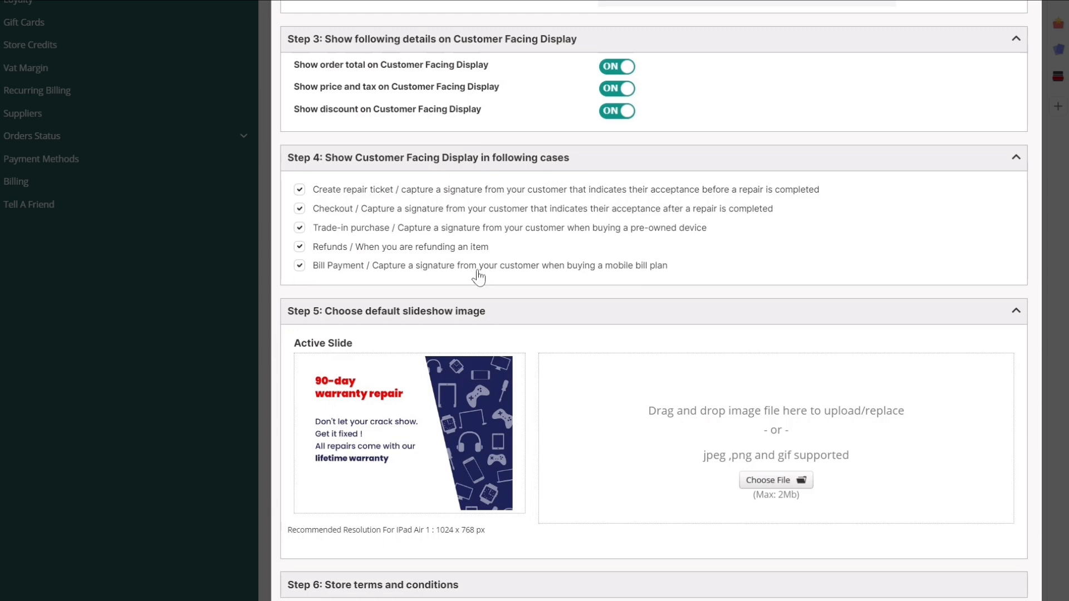
- Add sample Pre and Post Device Repair terms and save the Customer Facing Display settings
{"action": "scroll", "coordinate": [580, 276], "scroll_direction": "down", "scroll_amount": 4}
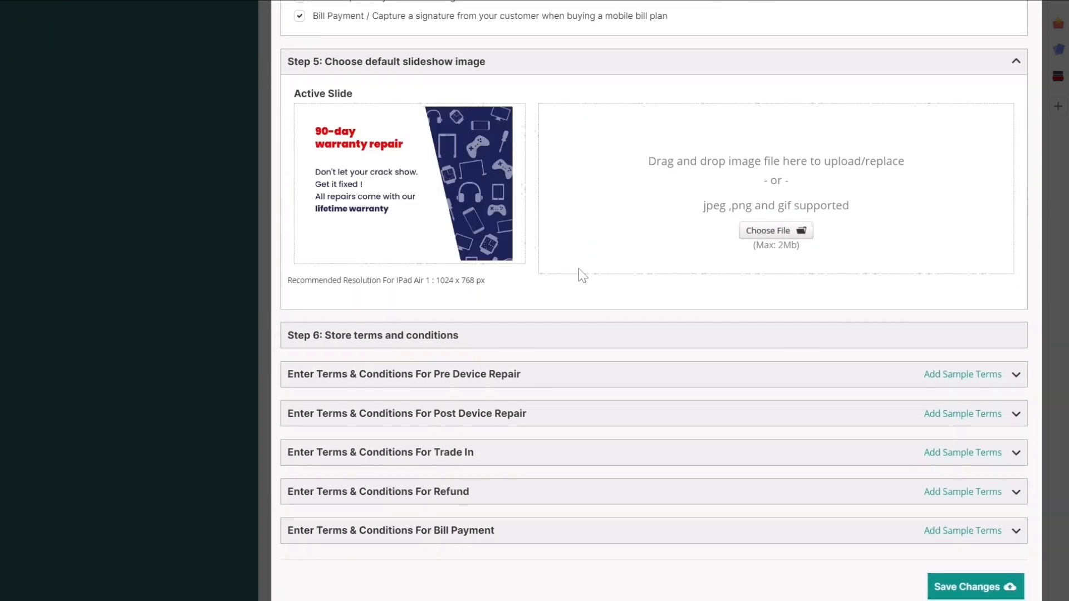
{"action": "scroll", "coordinate": [579, 273], "scroll_direction": "down", "scroll_amount": 1}
{"action": "left_click", "coordinate": [963, 328]}
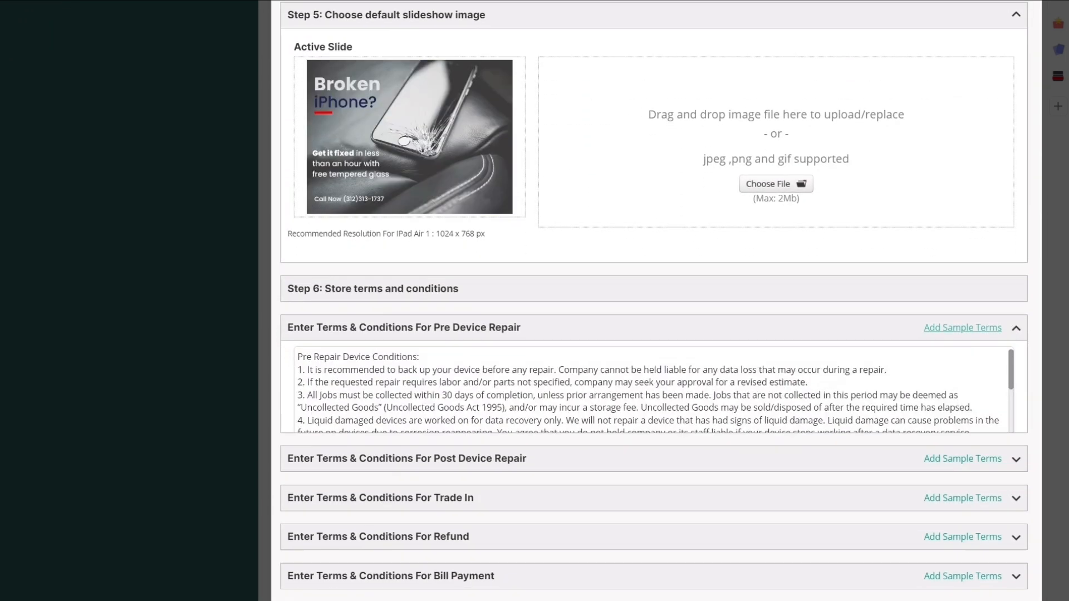
{"action": "left_click", "coordinate": [962, 485]}
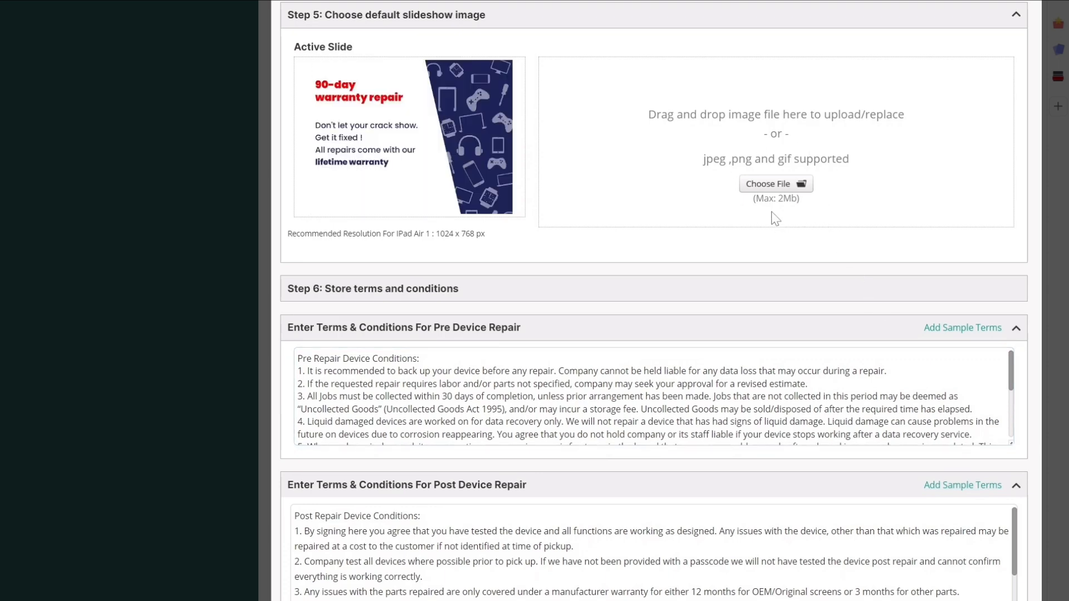
{"action": "scroll", "coordinate": [772, 206], "scroll_direction": "down", "scroll_amount": 5}
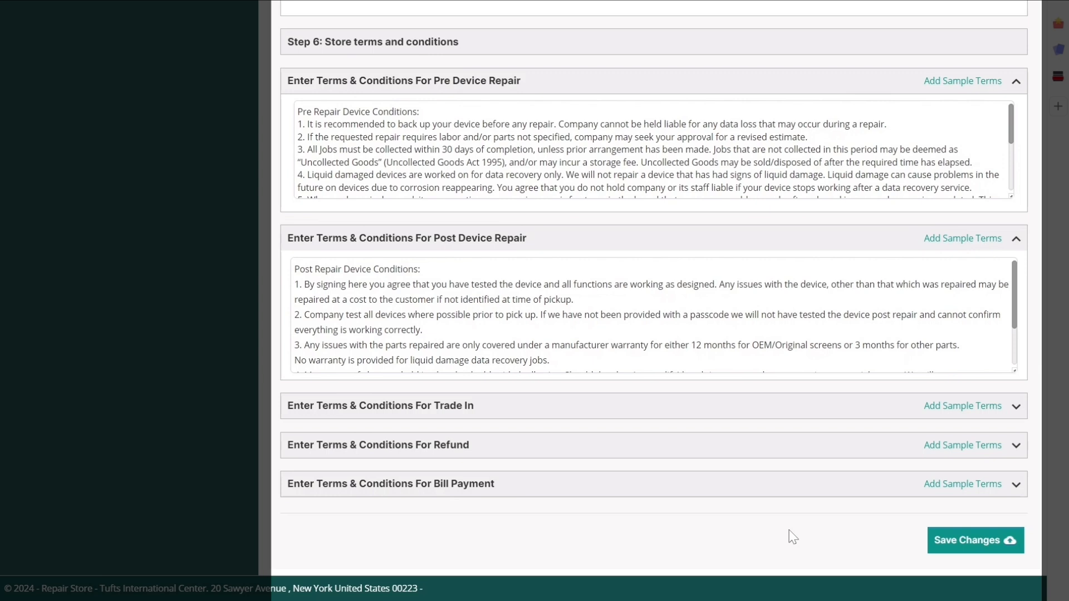
{"action": "left_click", "coordinate": [953, 550]}
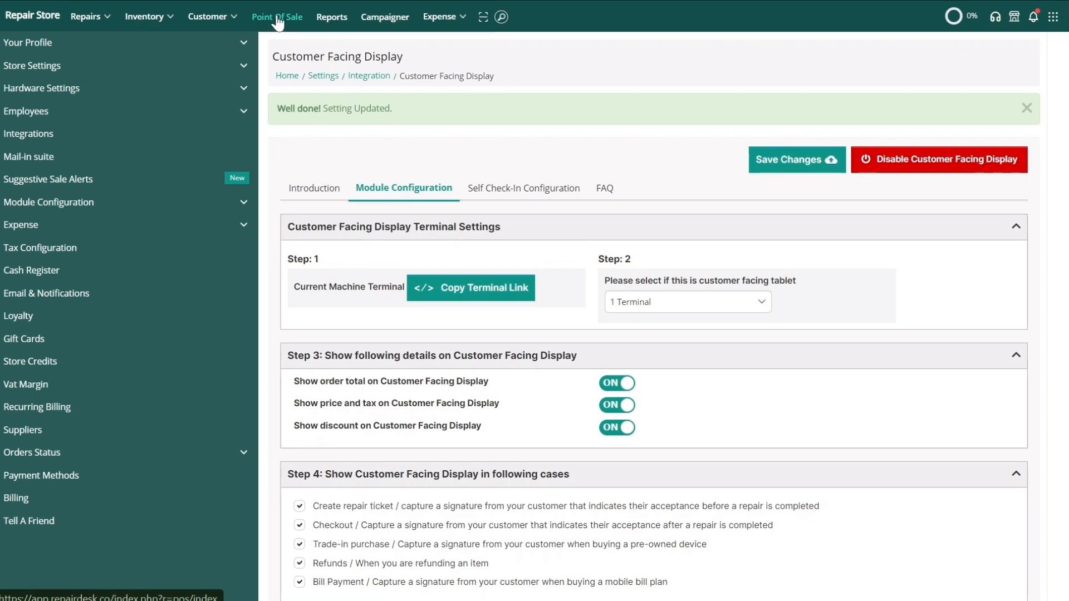
- Start a Point of Sale order and select the existing customer via search
{"action": "left_click", "coordinate": [277, 18]}
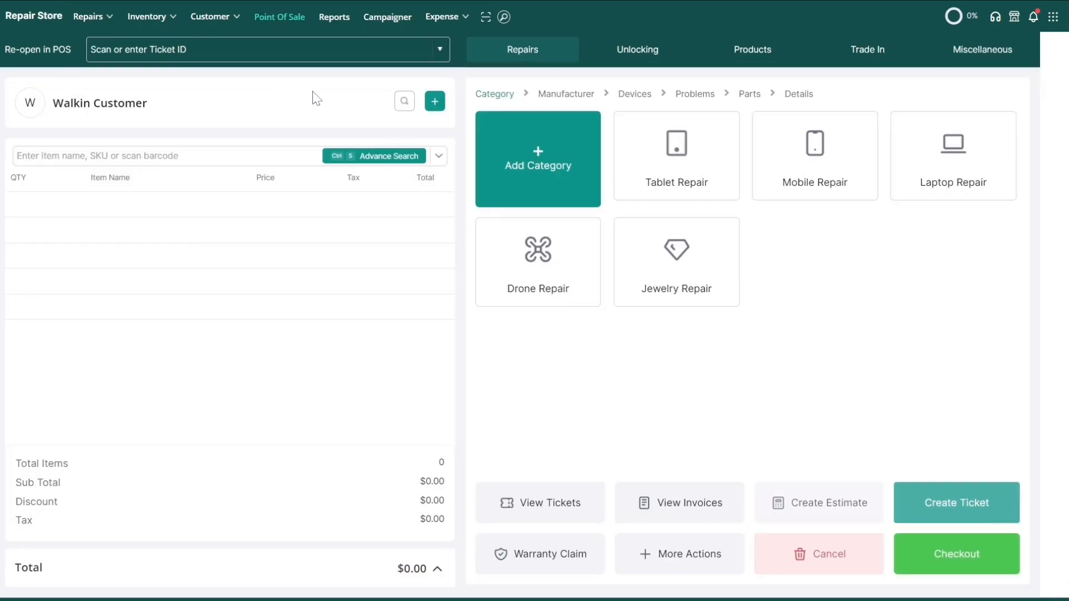
{"action": "left_click", "coordinate": [402, 102]}
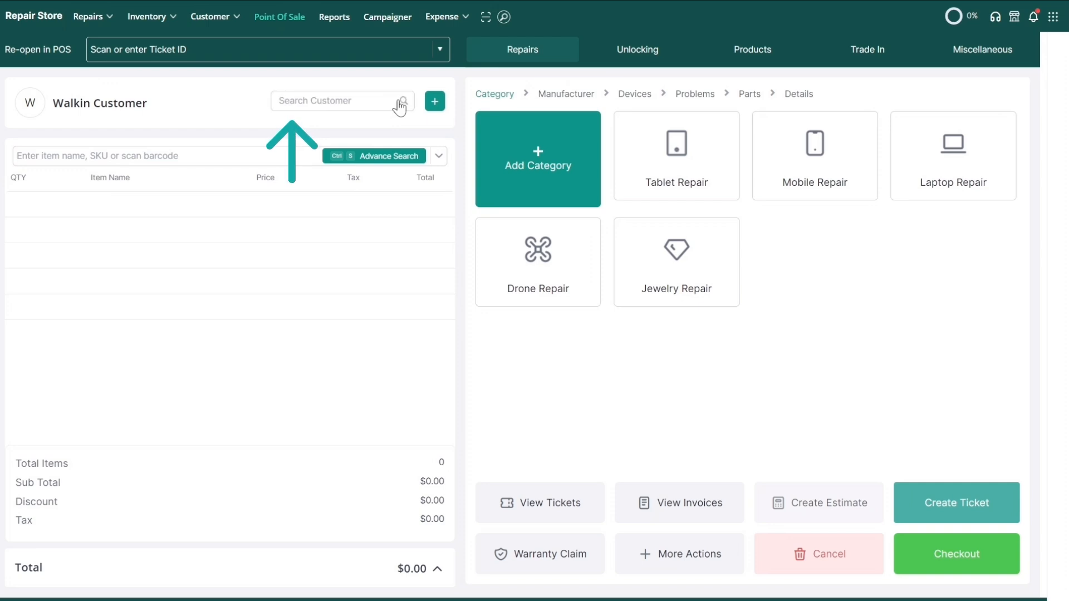
{"action": "type", "text": "zo"}
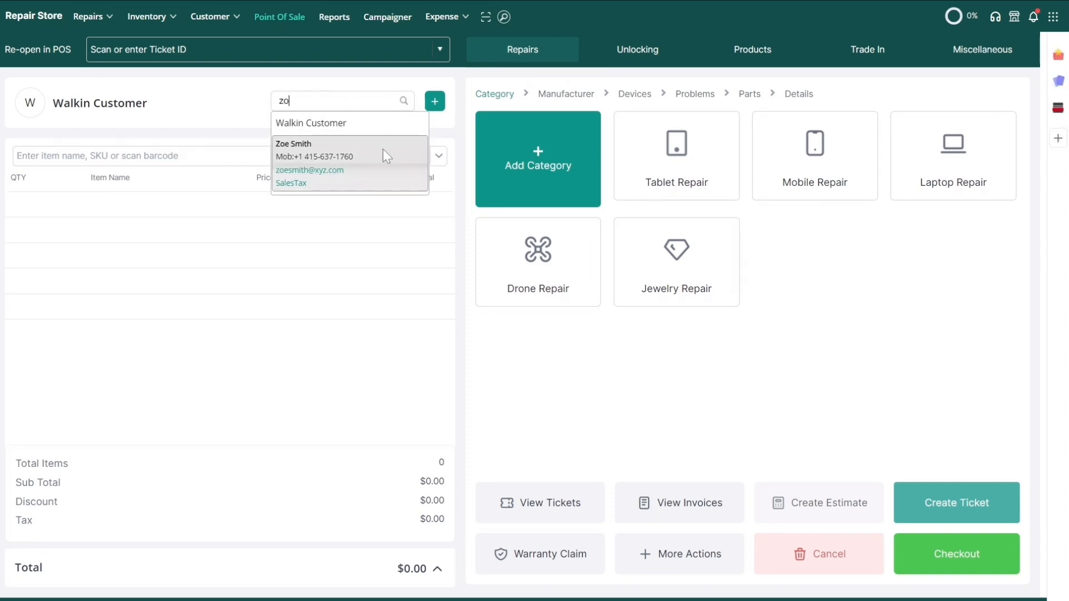
{"action": "left_click", "coordinate": [383, 149]}
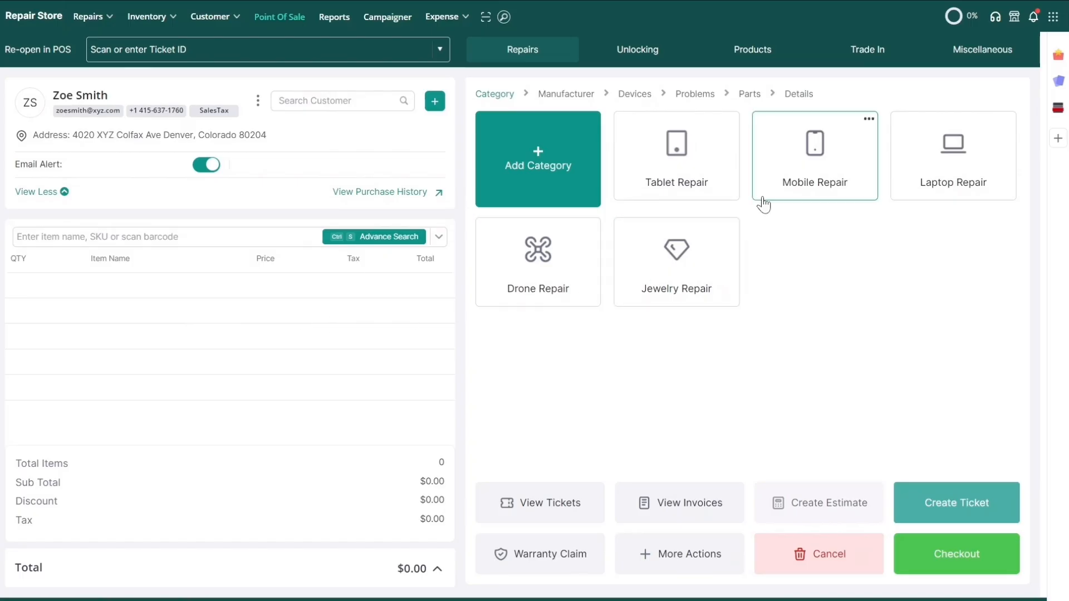
- Choose Mobile Repair > Apple > iPhone 12 with the screen problem and part
{"action": "left_click", "coordinate": [763, 203]}
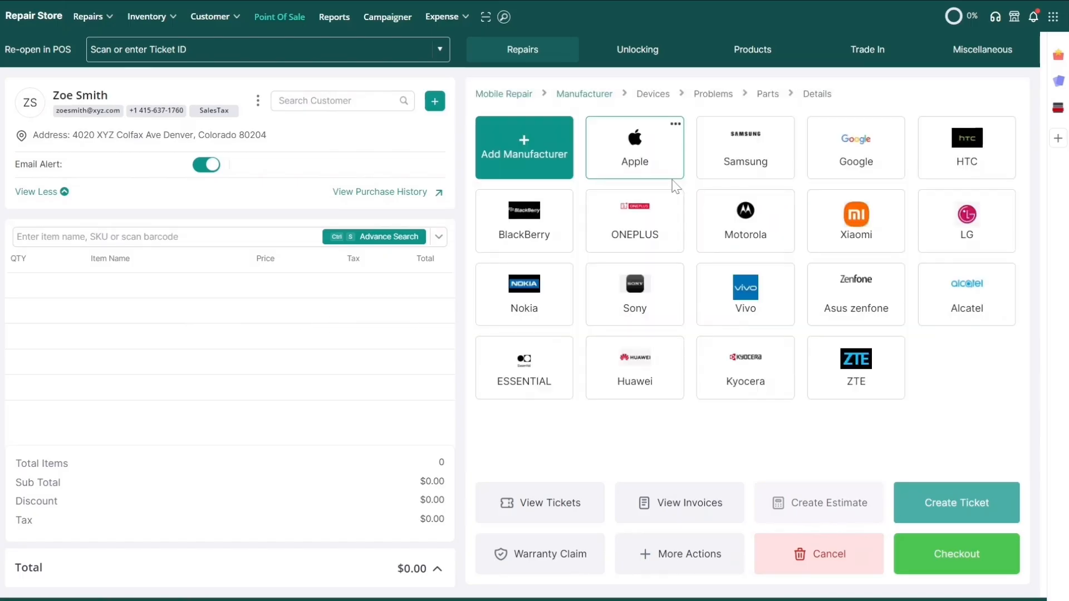
{"action": "left_click", "coordinate": [634, 147]}
{"action": "left_click", "coordinate": [724, 307]}
{"action": "left_click", "coordinate": [724, 307]}
{"action": "left_click", "coordinate": [998, 126]}
{"action": "left_click", "coordinate": [554, 382]}
- Set repair charges to 30, enter the device IMEI, complete the checklist, and add to cart
{"action": "left_click", "coordinate": [998, 112]}
{"action": "left_click", "coordinate": [977, 168]}
{"action": "type", "text": "30"}
{"action": "left_click", "coordinate": [618, 184]}
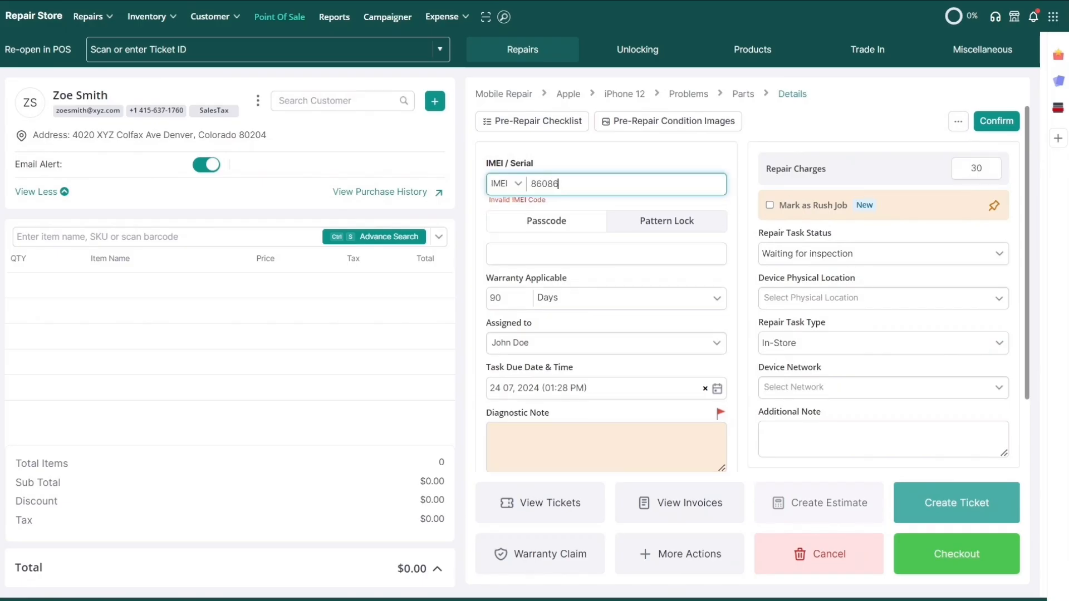
{"action": "left_click", "coordinate": [532, 121]}
{"action": "left_click", "coordinate": [316, 317]}
{"action": "left_click", "coordinate": [738, 500]}
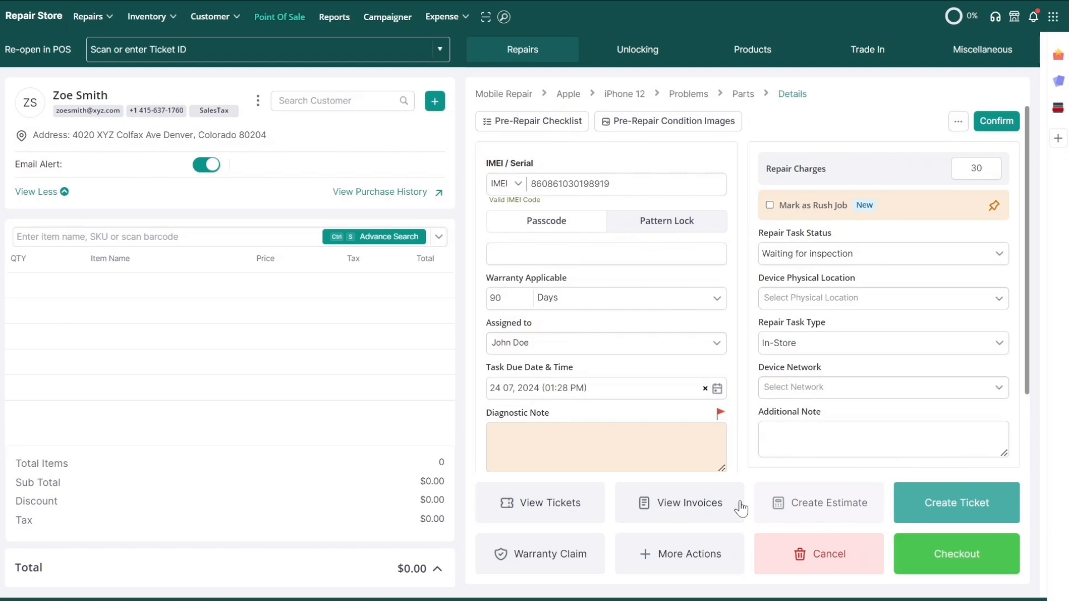
{"action": "left_click", "coordinate": [996, 120]}
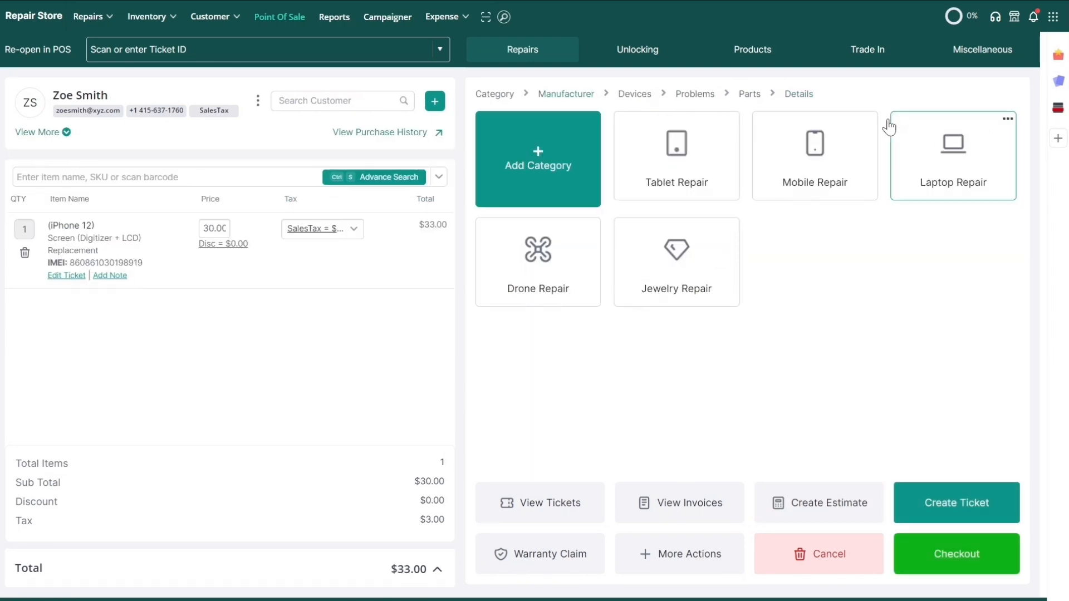
- Add iPhone 12 Tempered Glass to the cart ($44.00 total) and create the ticket for iPad approval
{"action": "left_click", "coordinate": [774, 56]}
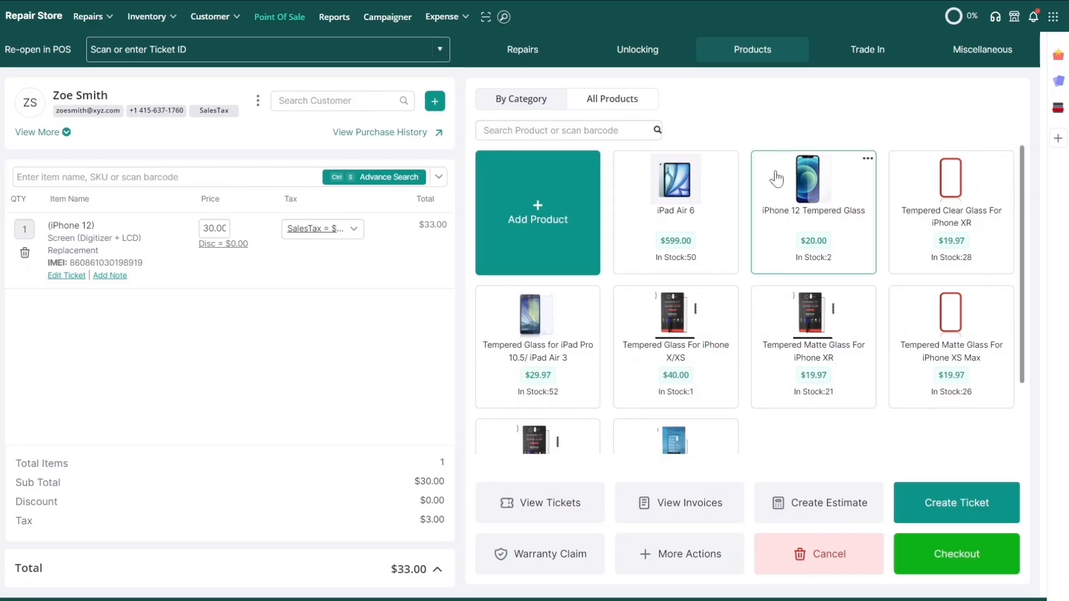
{"action": "left_click", "coordinate": [777, 178]}
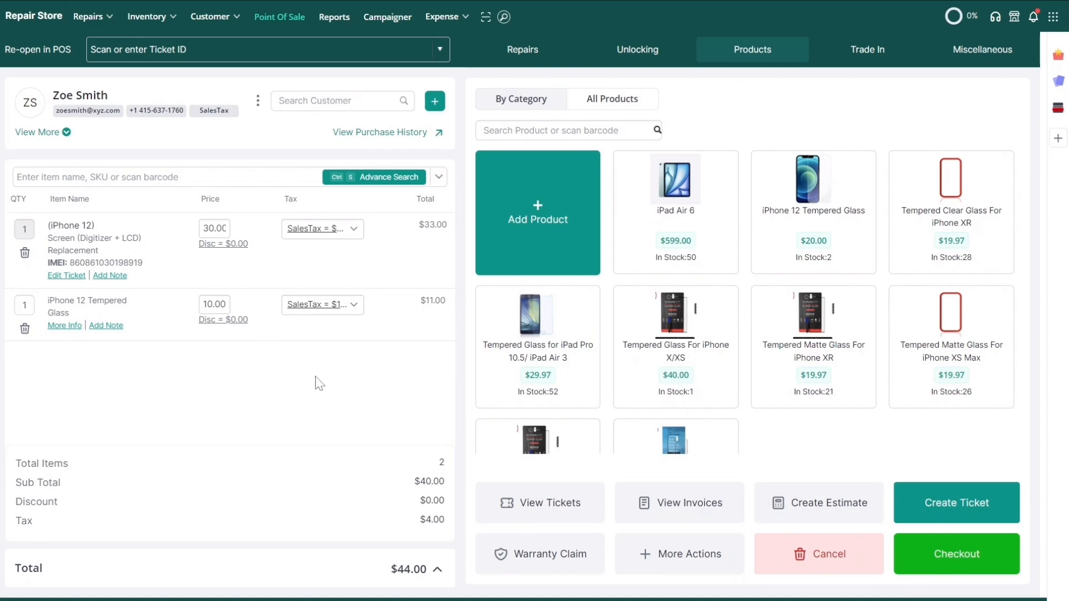
{"action": "left_click", "coordinate": [917, 500]}
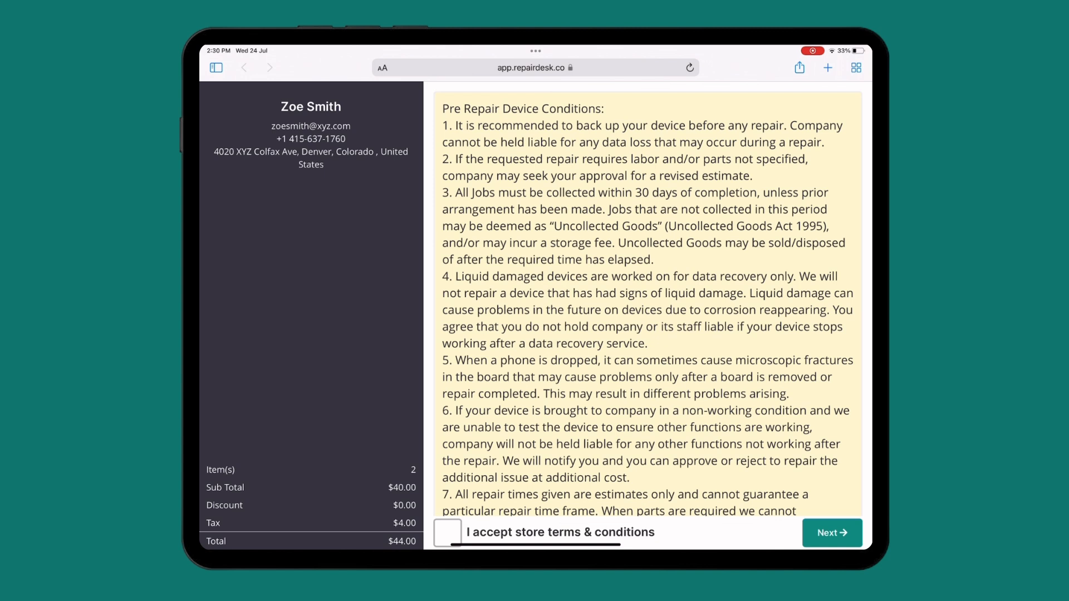
- On the iPad, accept the store terms and conditions and sign to approve the ticket
{"action": "left_click", "coordinate": [448, 533]}
{"action": "left_click", "coordinate": [832, 533]}
{"action": "left_click_drag", "start_coordinate": [588, 282], "coordinate": [638, 261]}
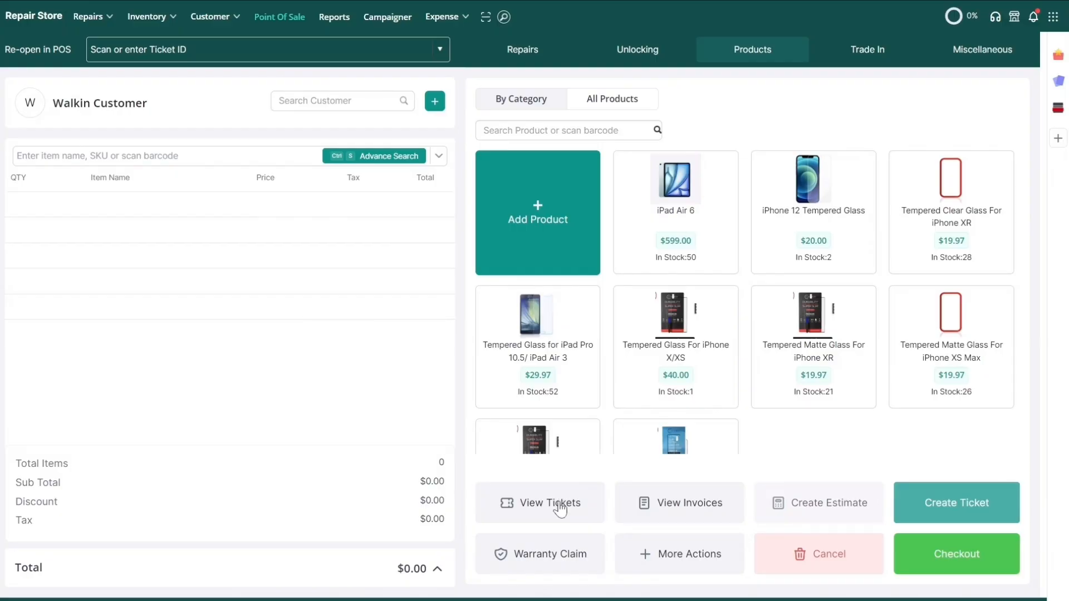
- Load the customer's ticket from View Tickets and check out with a full $44.00 cash payment
{"action": "left_click", "coordinate": [538, 503]}
{"action": "left_click", "coordinate": [976, 120]}
{"action": "left_click", "coordinate": [968, 563]}
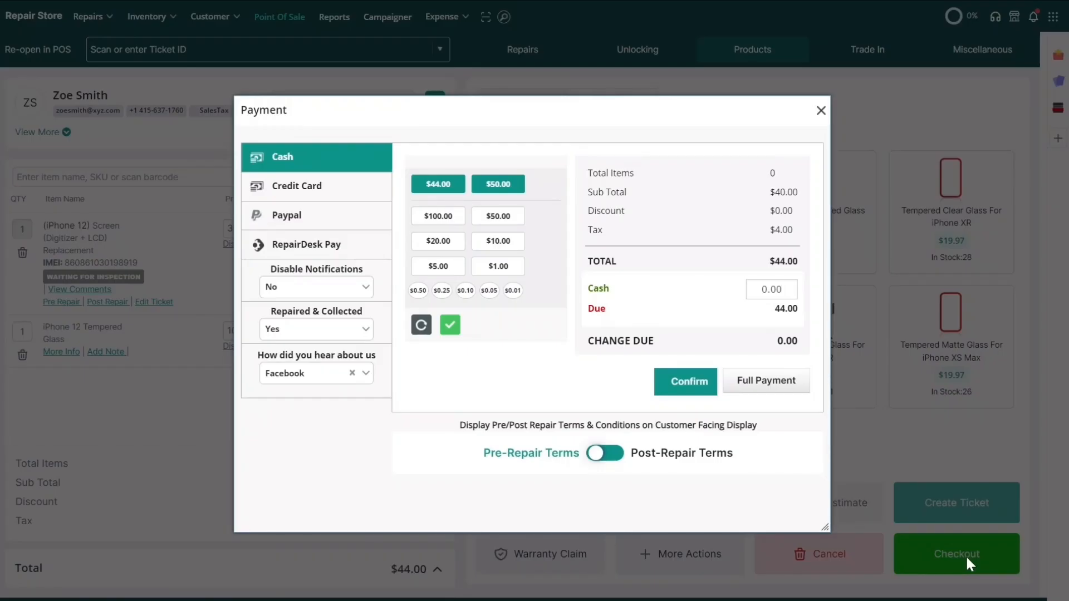
{"action": "left_click", "coordinate": [746, 383]}
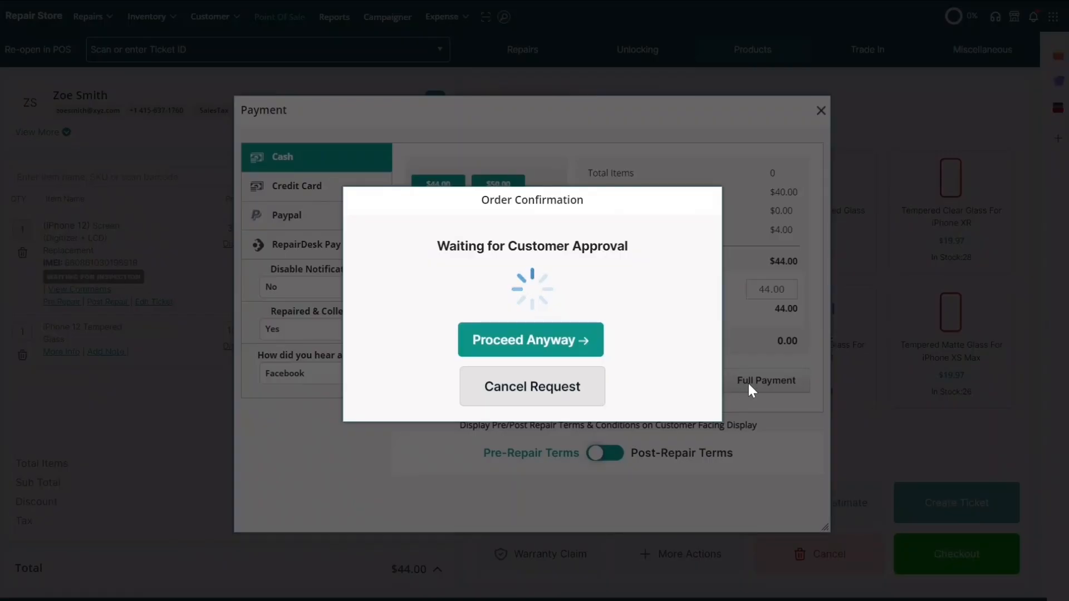